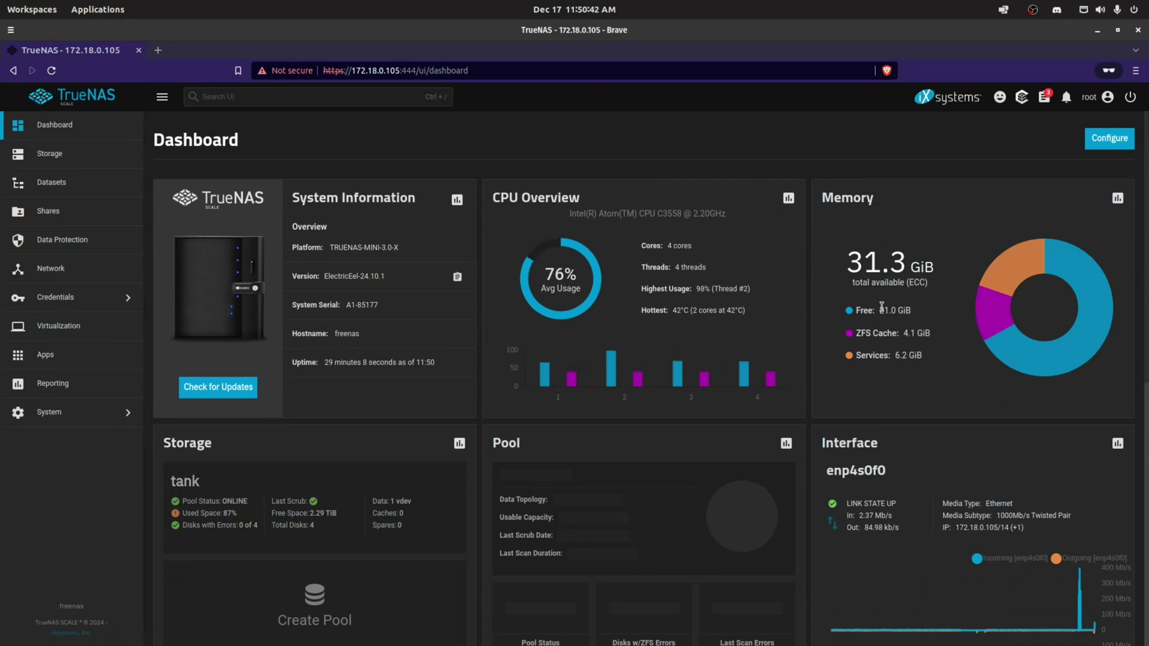
Highlight the ElectricEel-24.10.1 version string on the dashboard
scroll(882, 306, down, 2)
scroll(882, 307, down, 1)
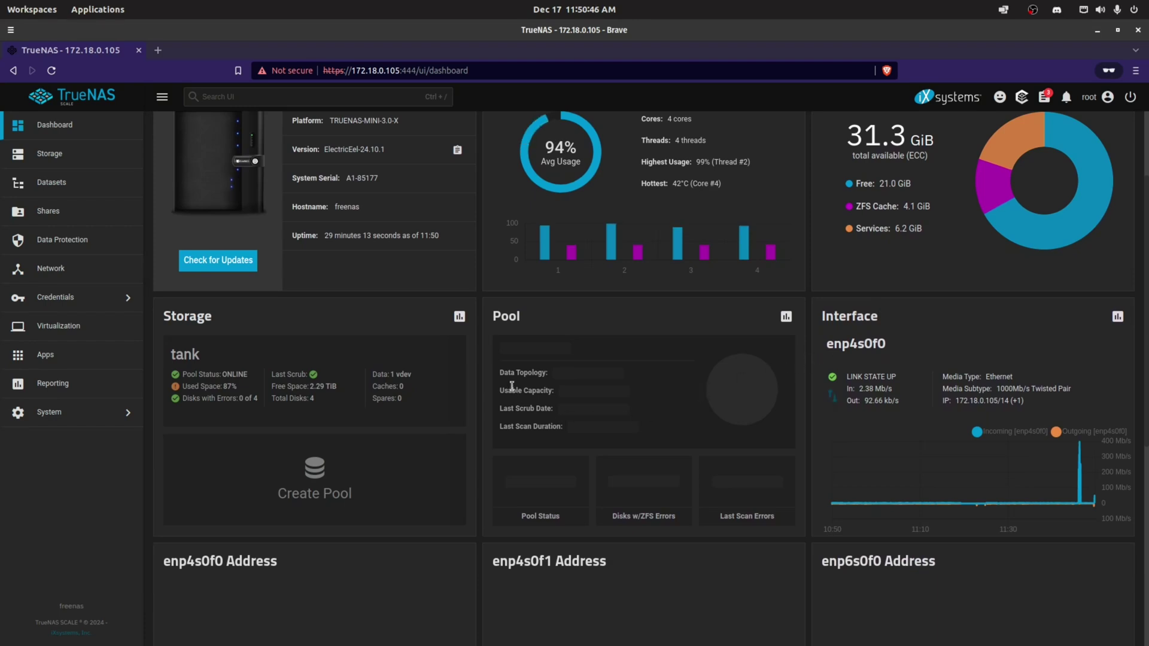
scroll(514, 389, up, 3)
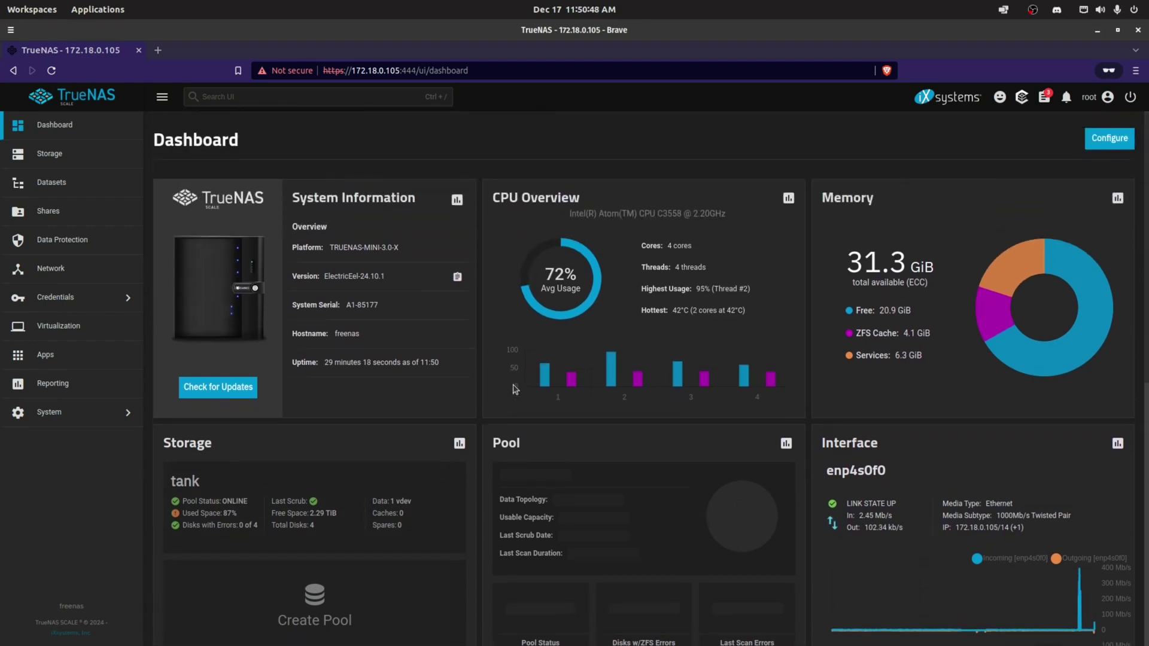
drag(389, 278, 325, 280)
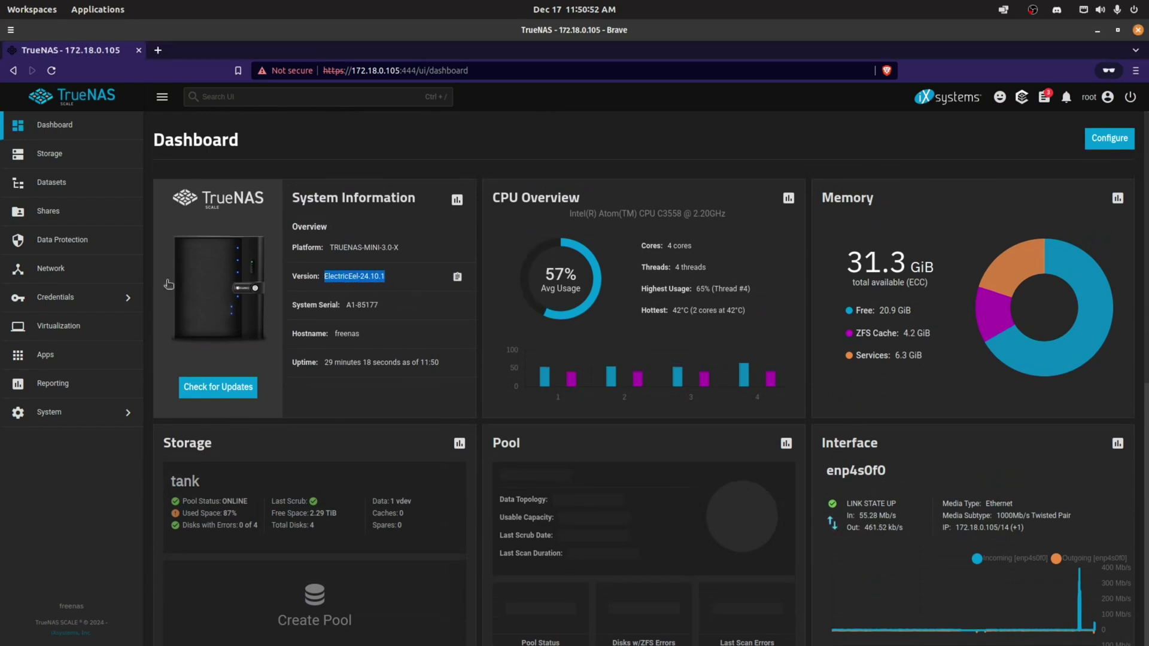
Confirm the pool.attach expansion job is running at 25%, then go to Storage
click(1048, 99)
click(925, 258)
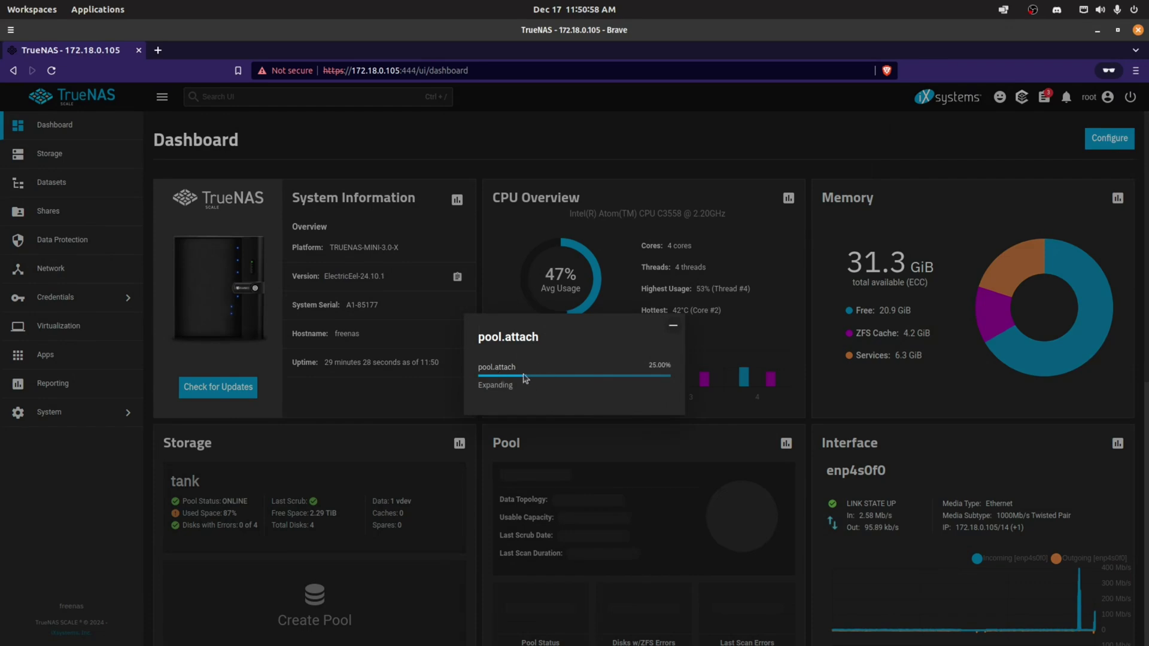
click(57, 159)
Open tank's device list and expand the RAIDZ1 vdev
click(56, 157)
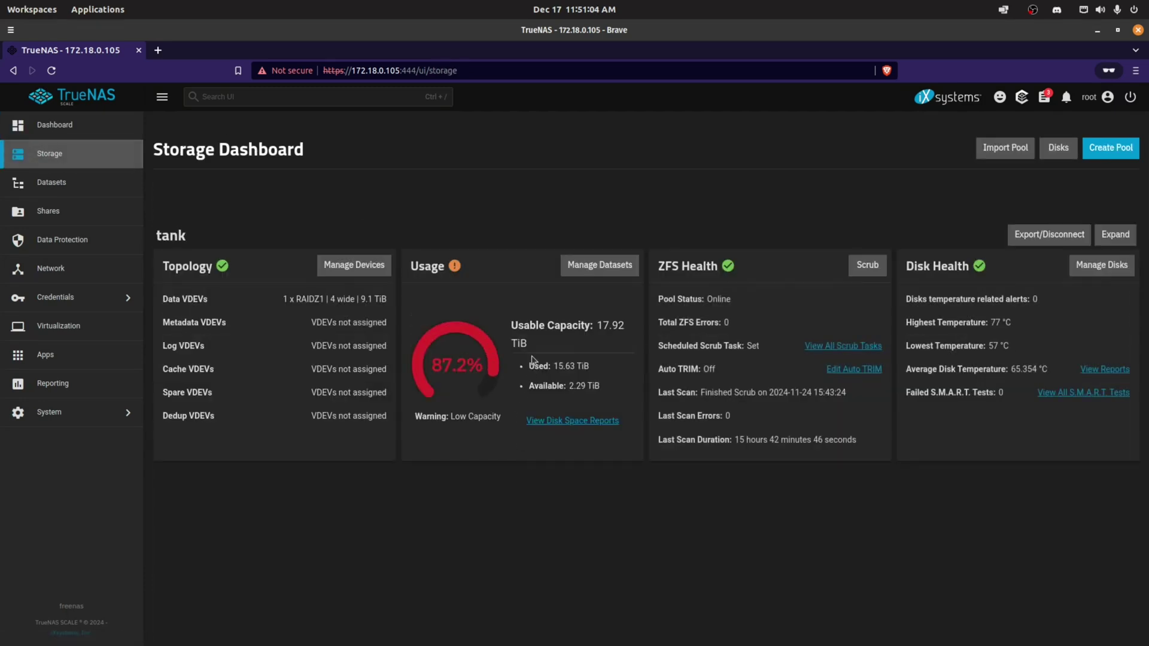
click(349, 269)
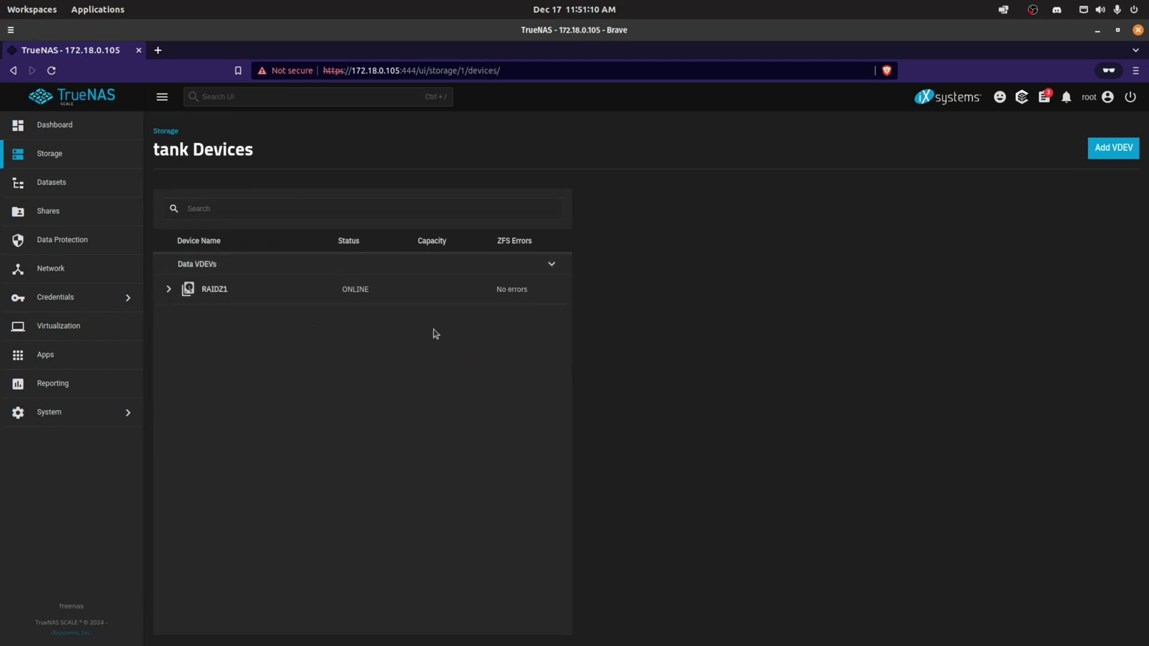
click(425, 296)
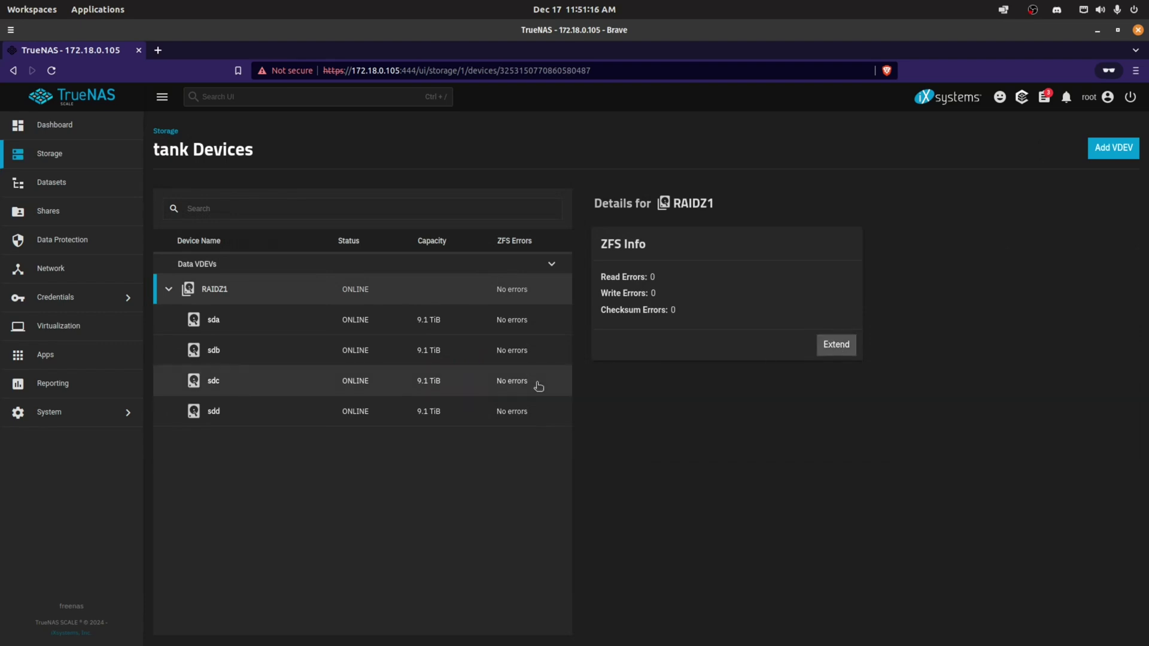
Compare details of disks sda–sdd and the RAIDZ1 vdev, then view pool.attach progress at 25%
drag(539, 386, 210, 385)
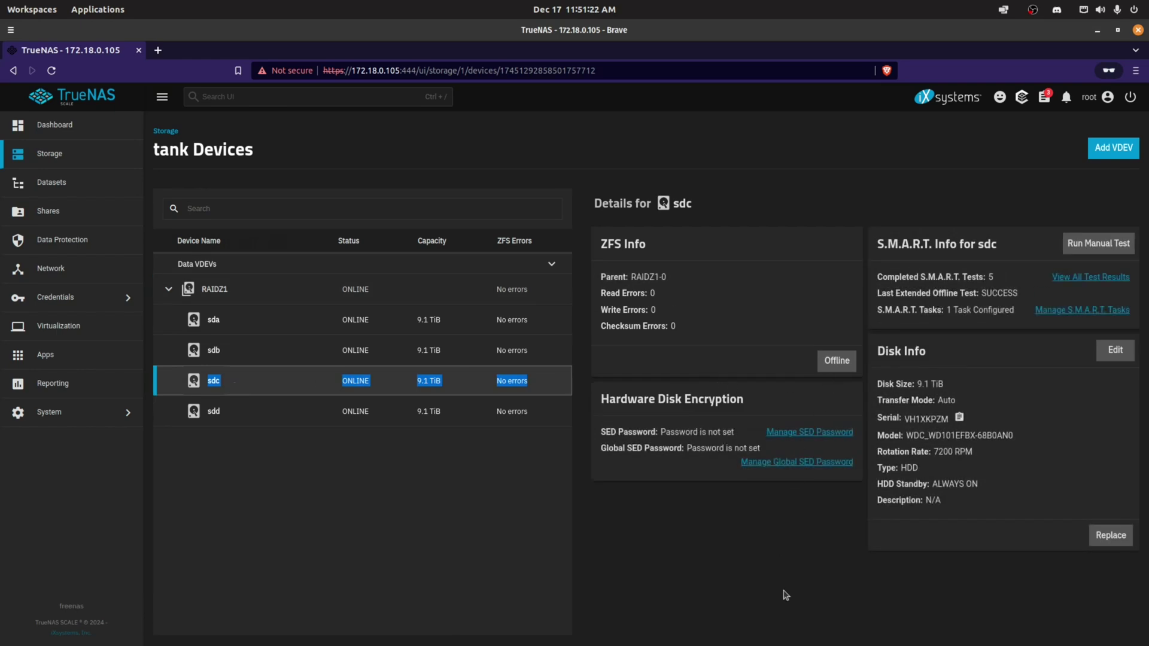
click(473, 357)
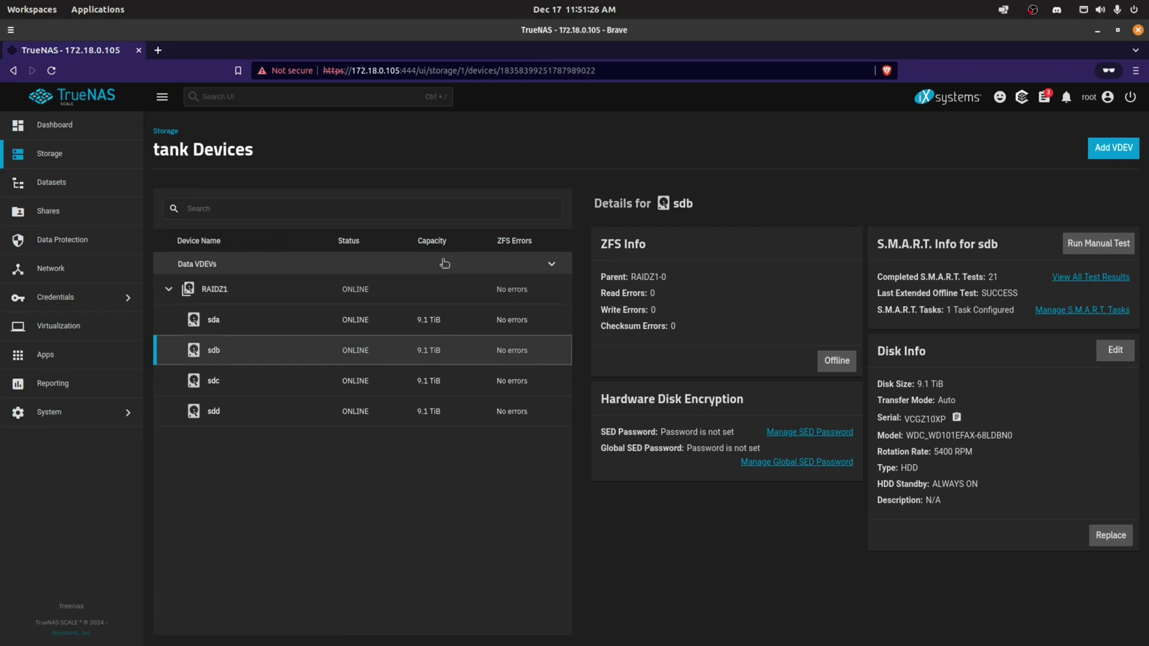
click(464, 409)
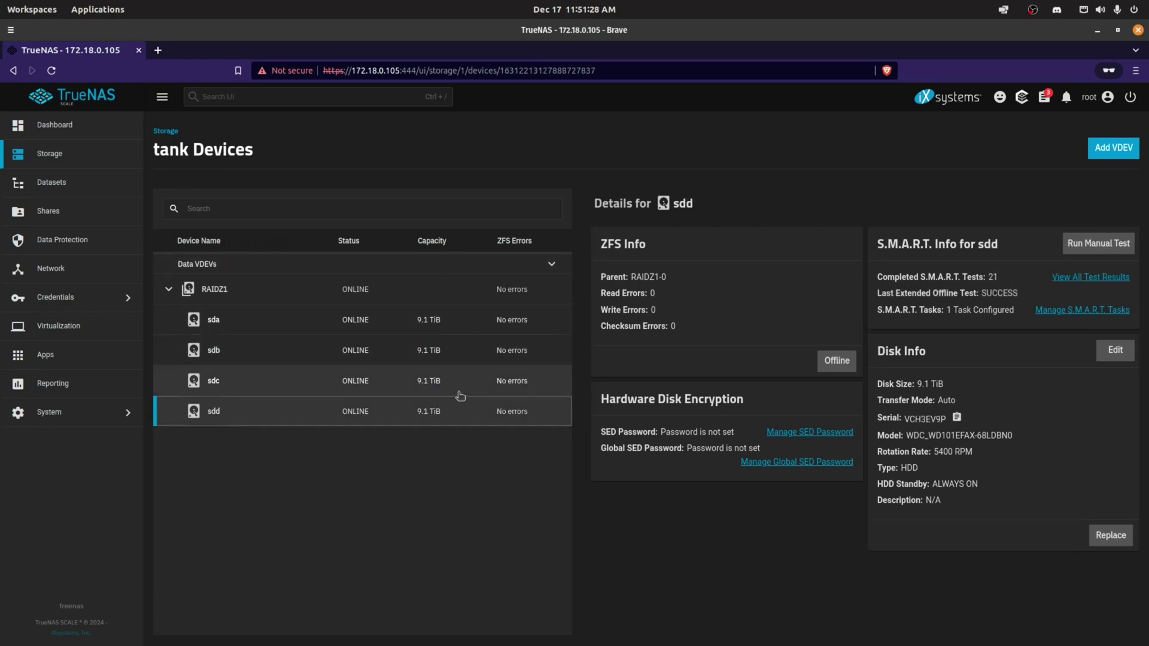
click(460, 387)
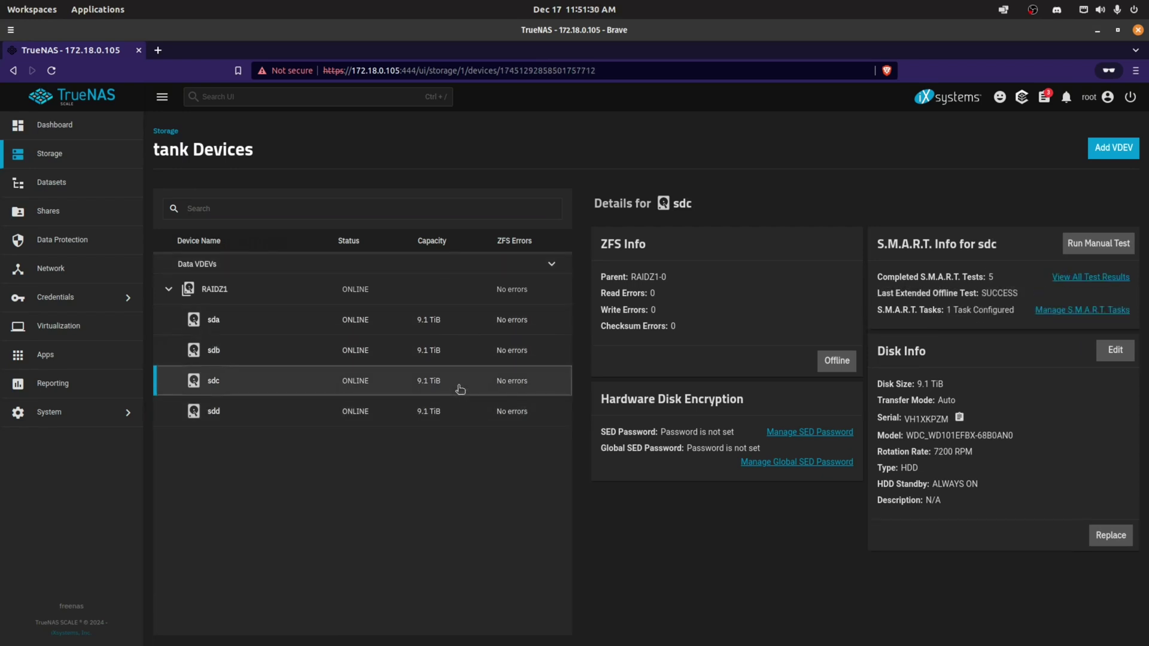
click(454, 354)
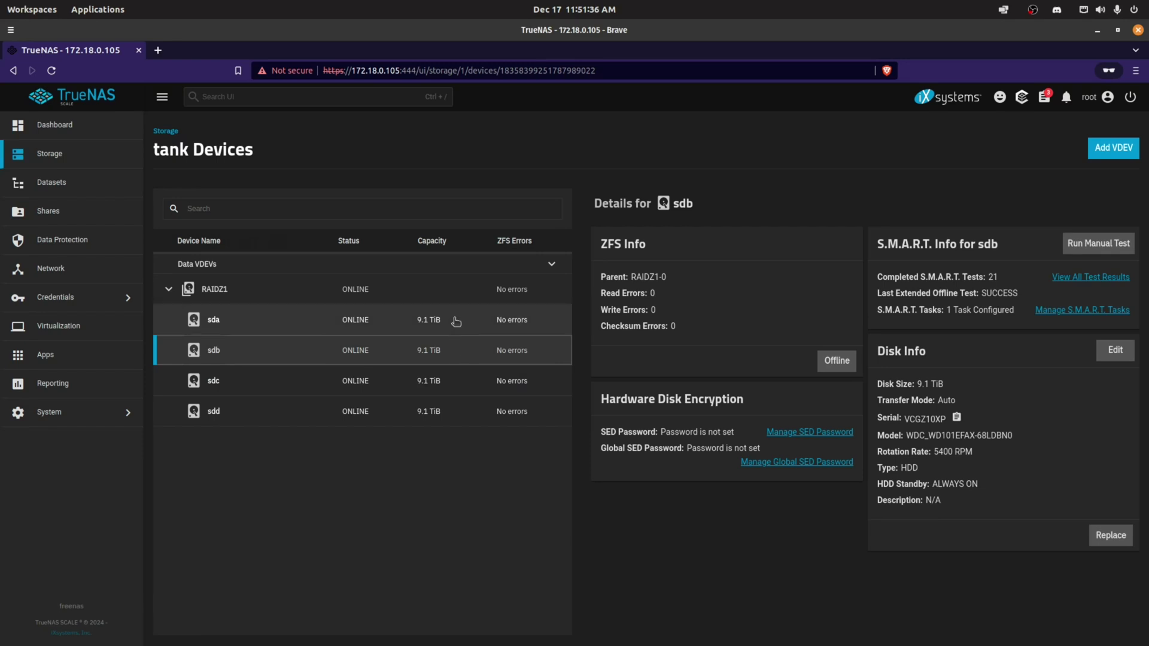
click(456, 321)
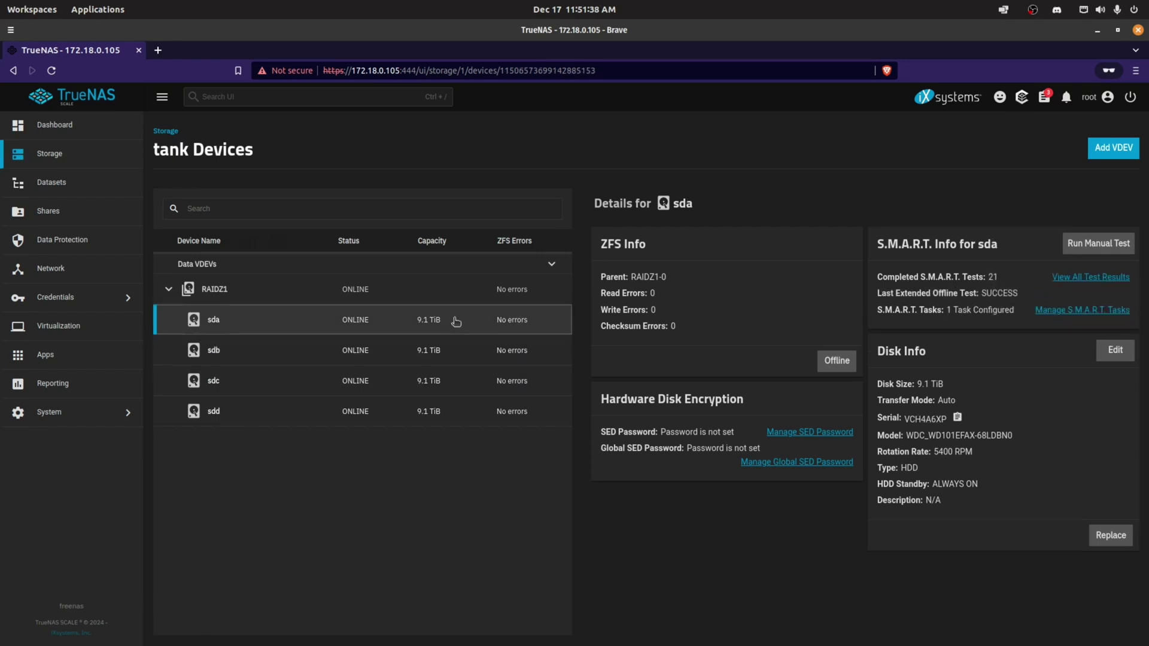
click(448, 297)
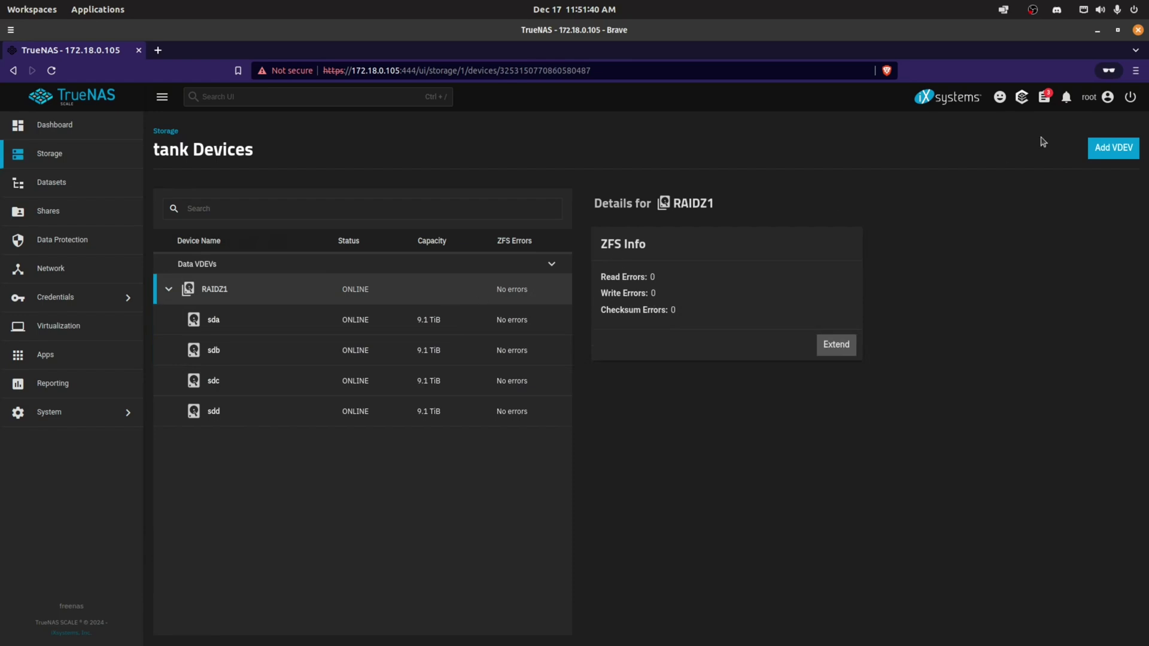
click(1043, 98)
click(965, 273)
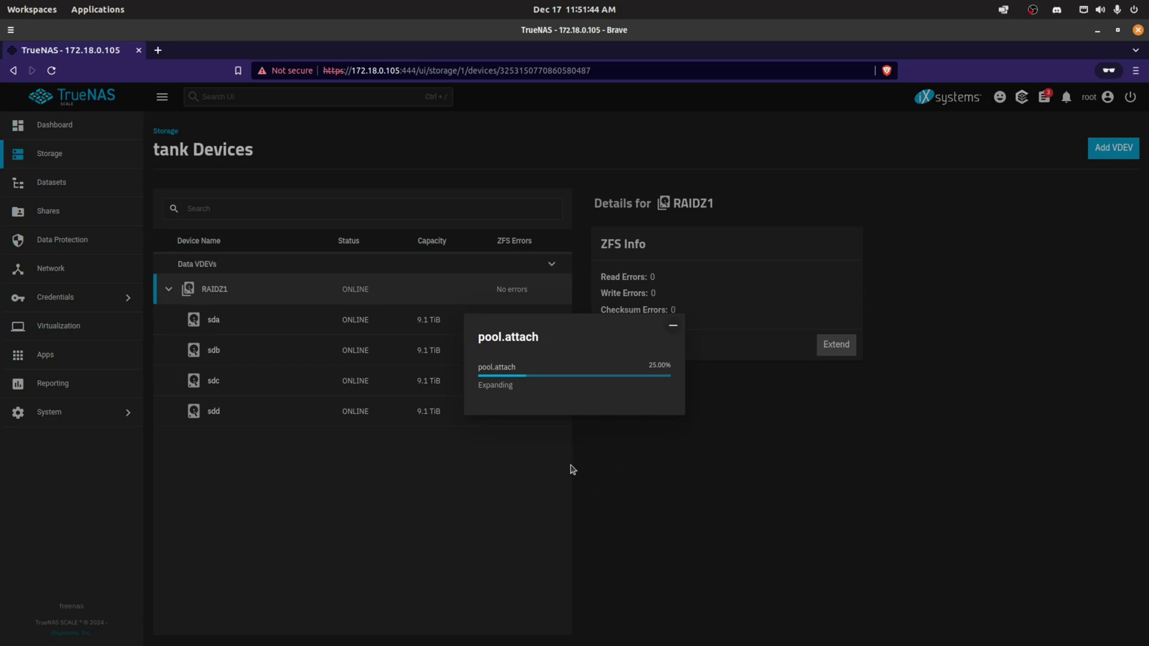
Close the pool.attach job progress and dismiss the TypeError message
click(595, 466)
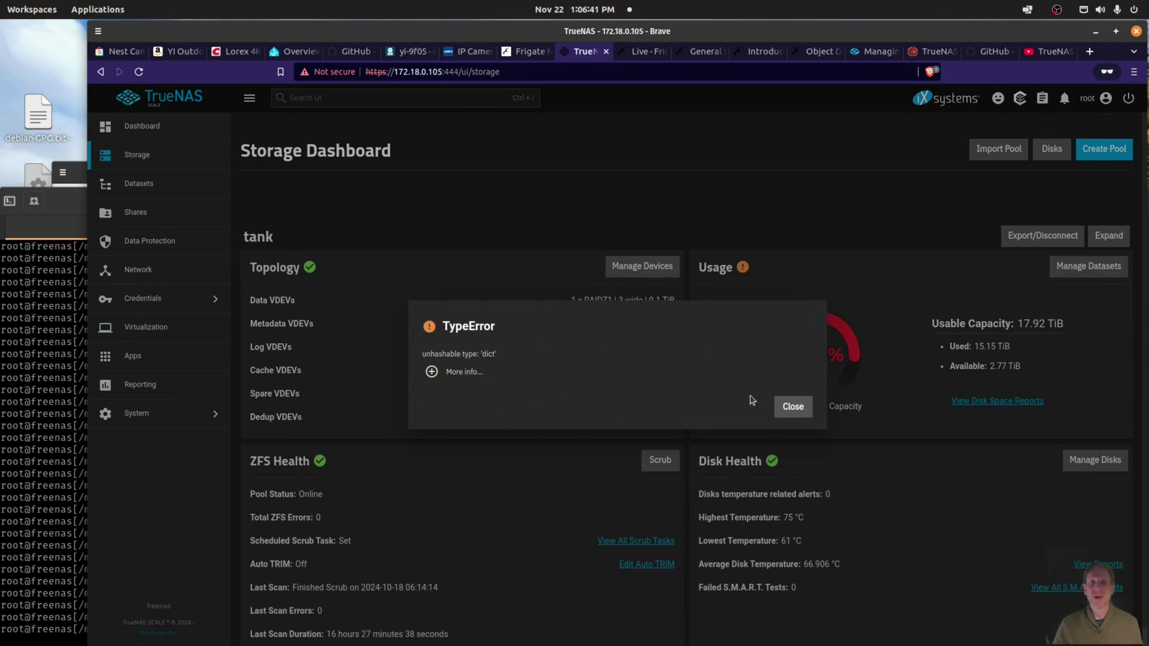
click(792, 407)
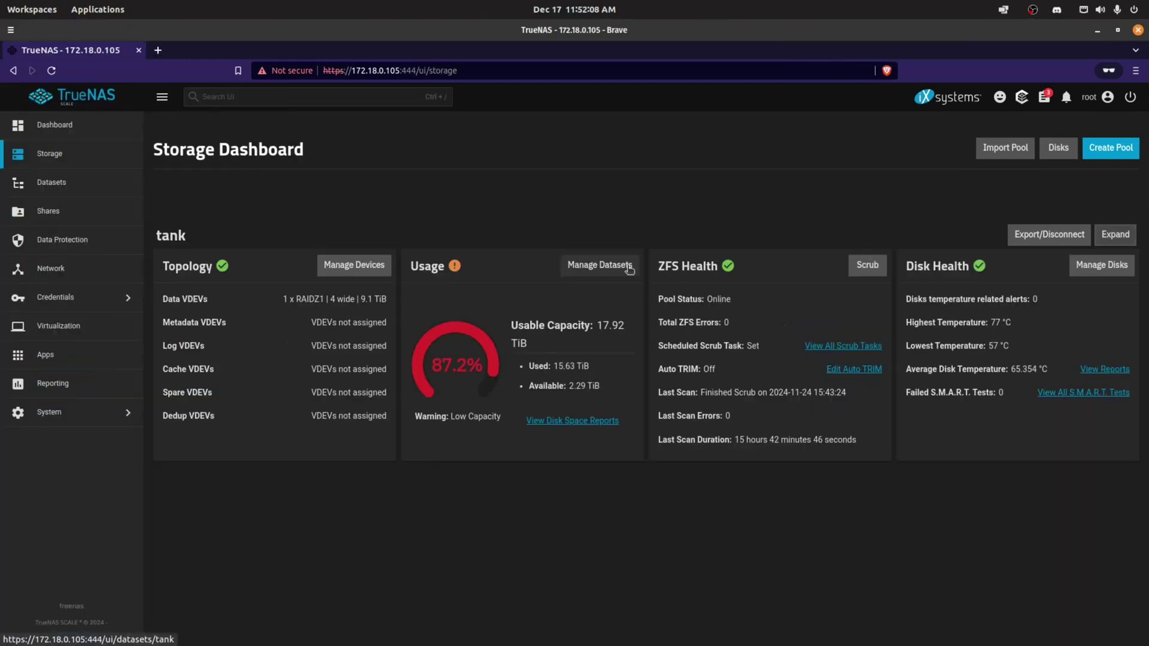
Highlight tank's 15.63 TiB total allocation on Datasets, then return to the main Dashboard
click(628, 269)
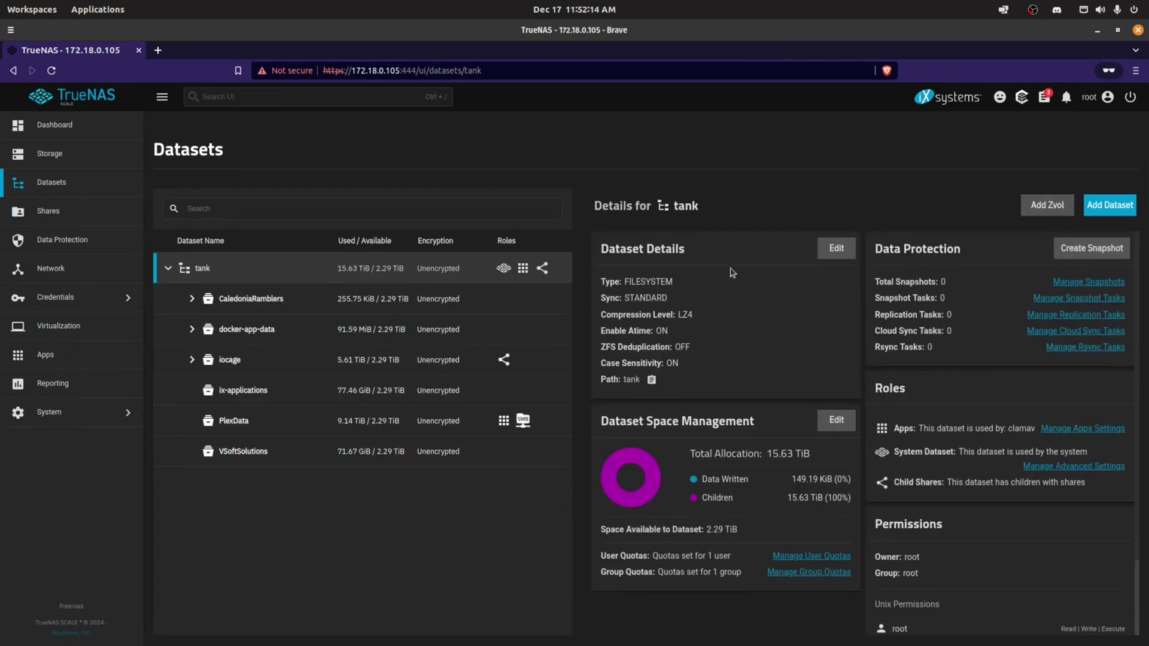
drag(815, 457, 691, 445)
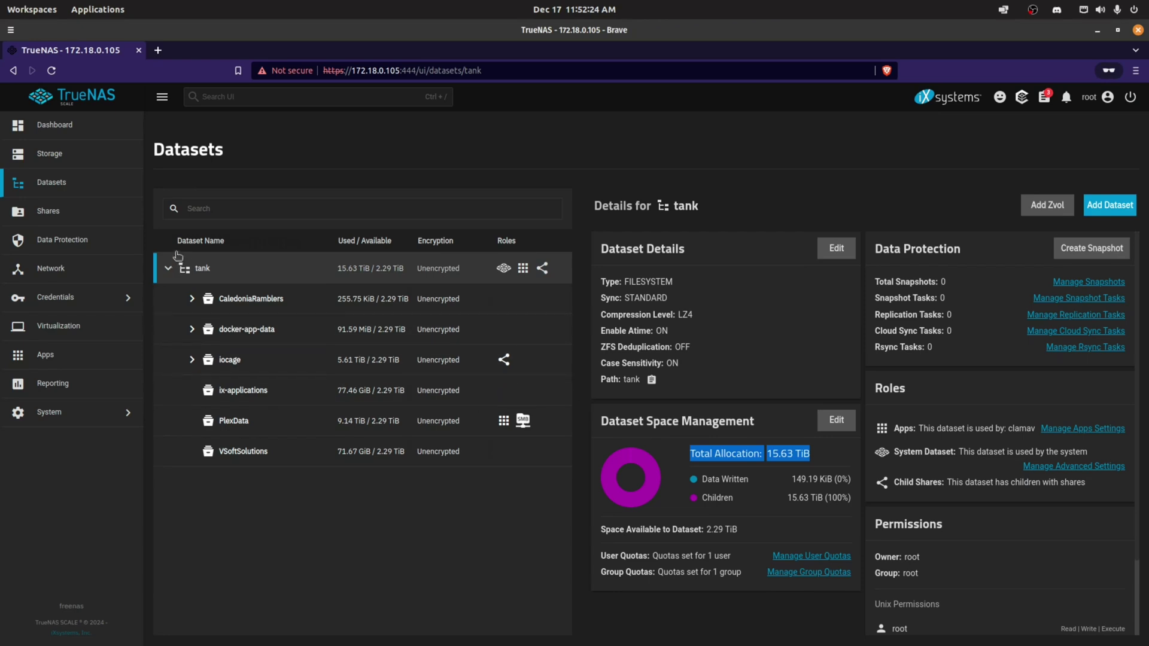
click(70, 157)
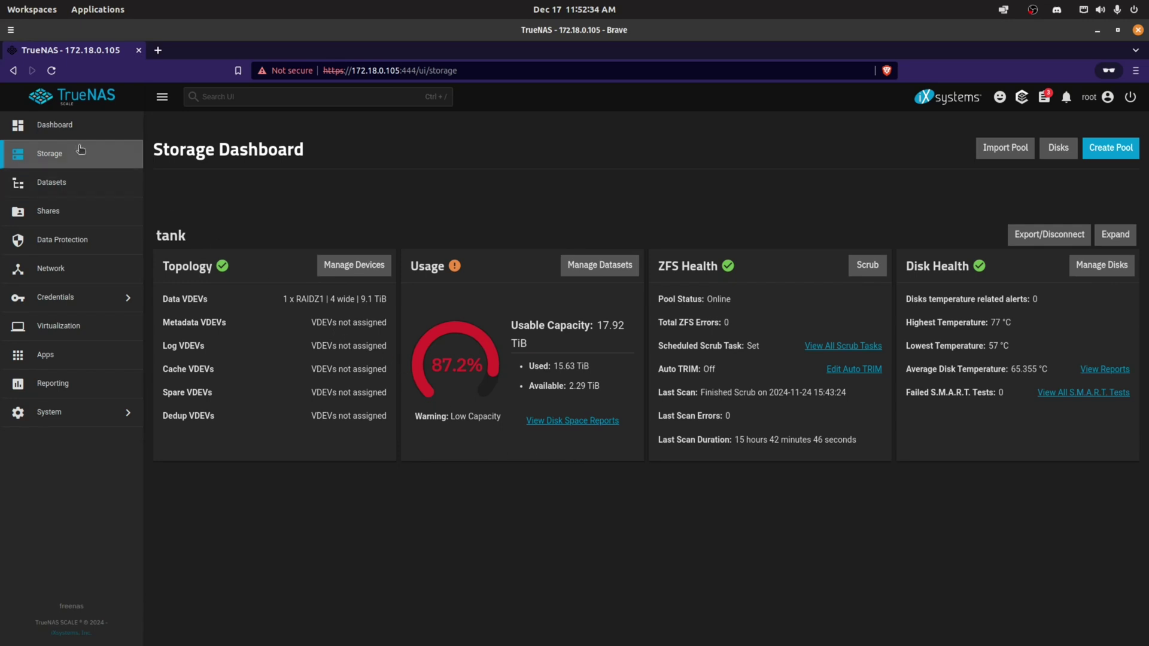
click(66, 130)
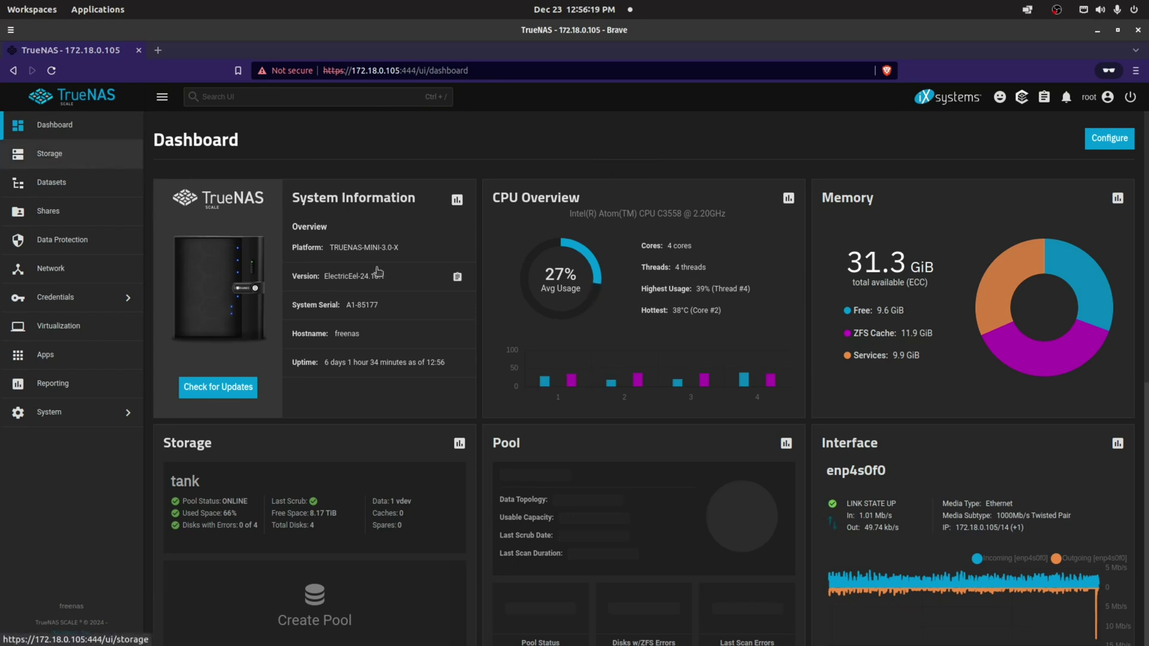
Visit the Dashboard and Datasets pages, ending on tank's 23.91 TiB storage overview
scroll(599, 287, down, 3)
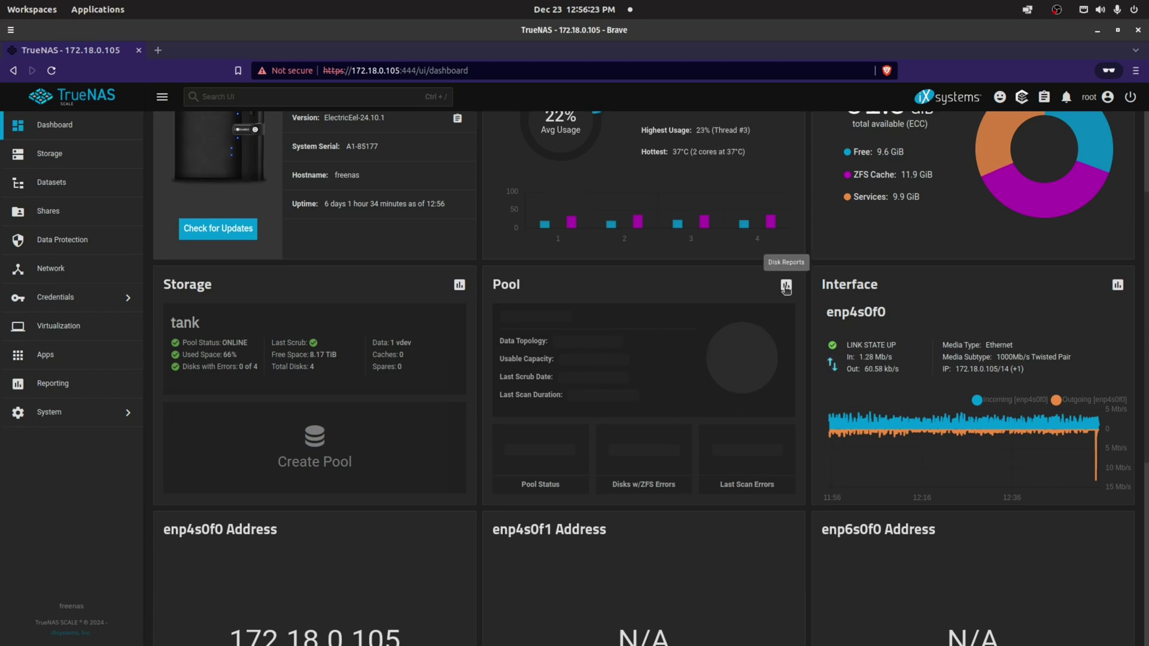
scroll(772, 323, down, 5)
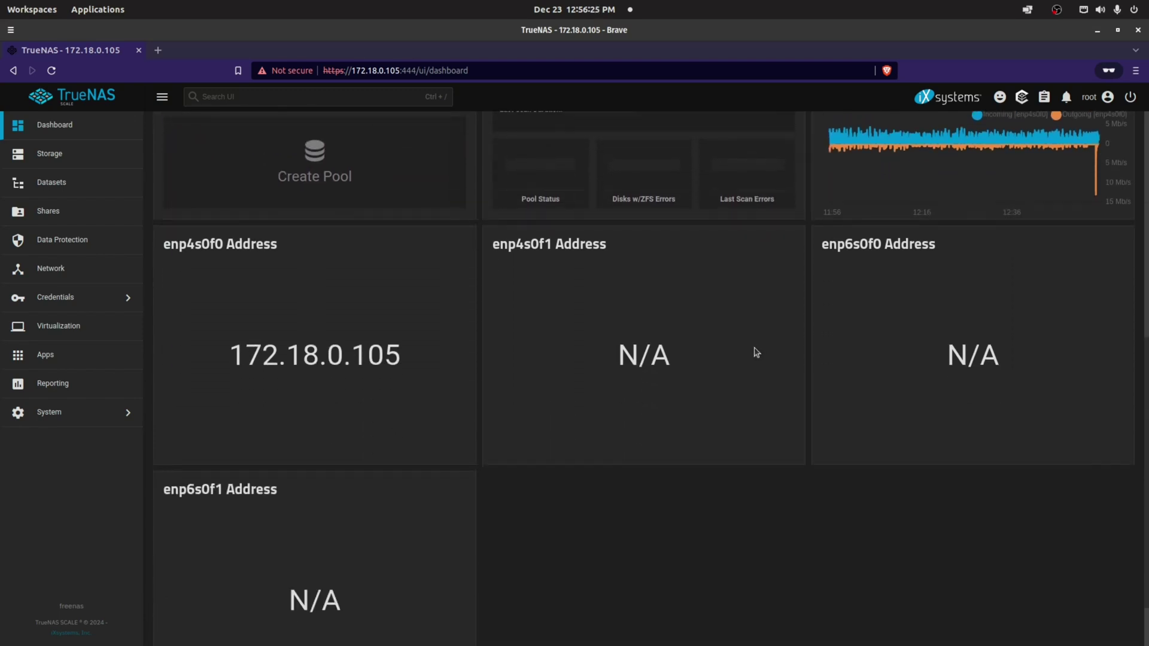
scroll(756, 353, up, 6)
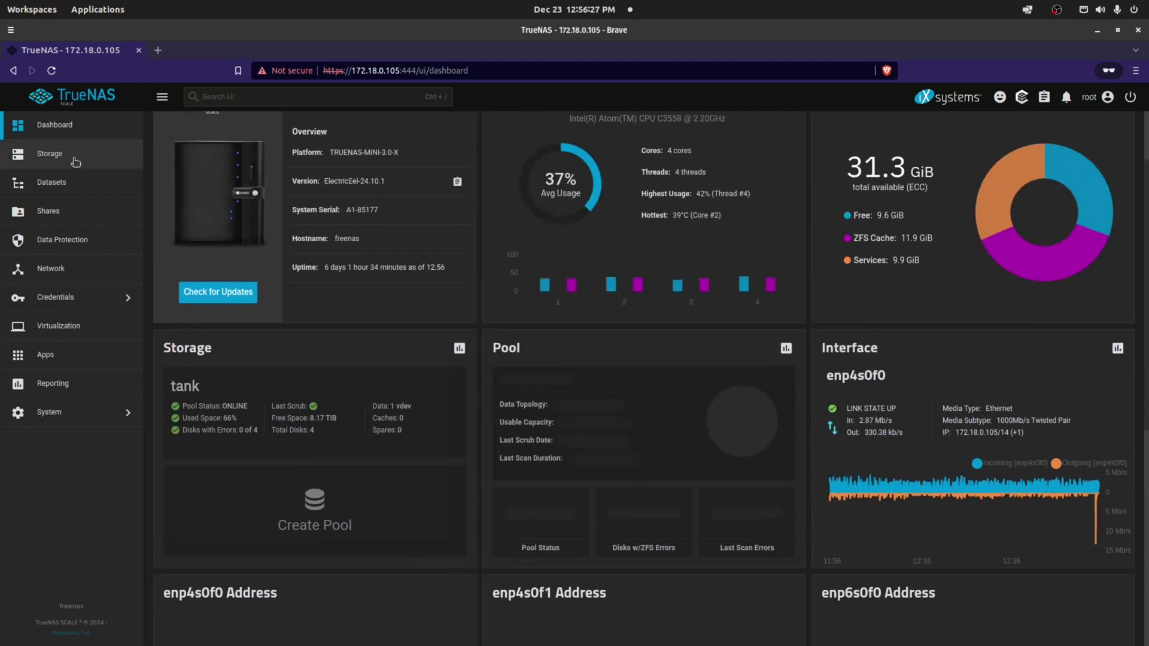
click(74, 159)
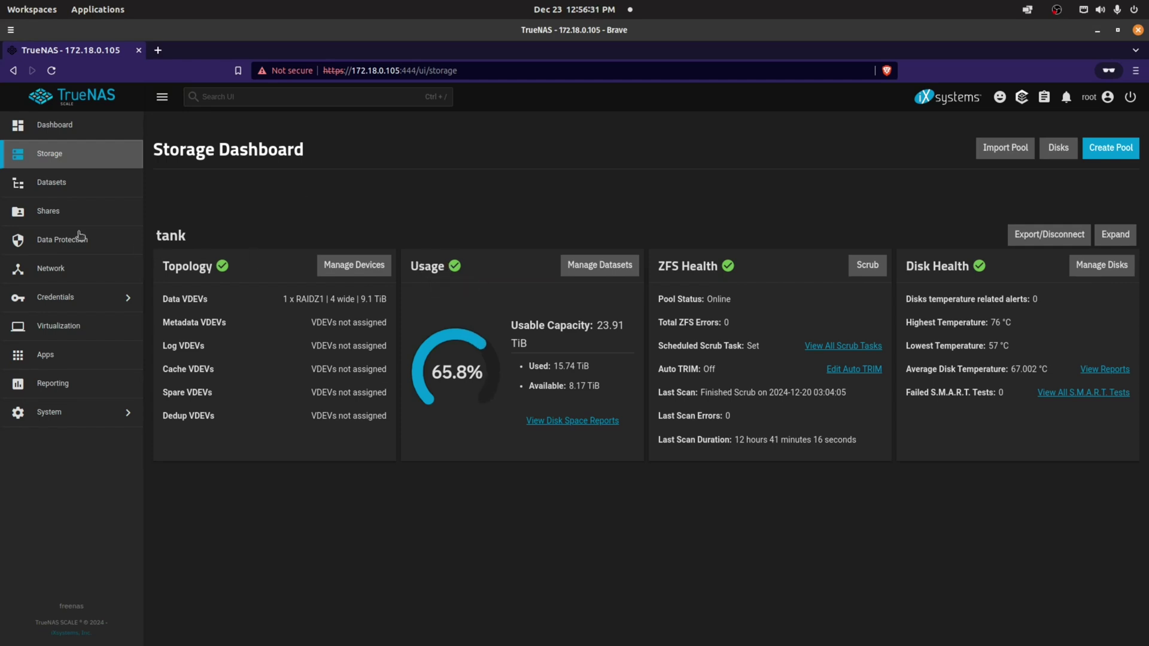
click(56, 131)
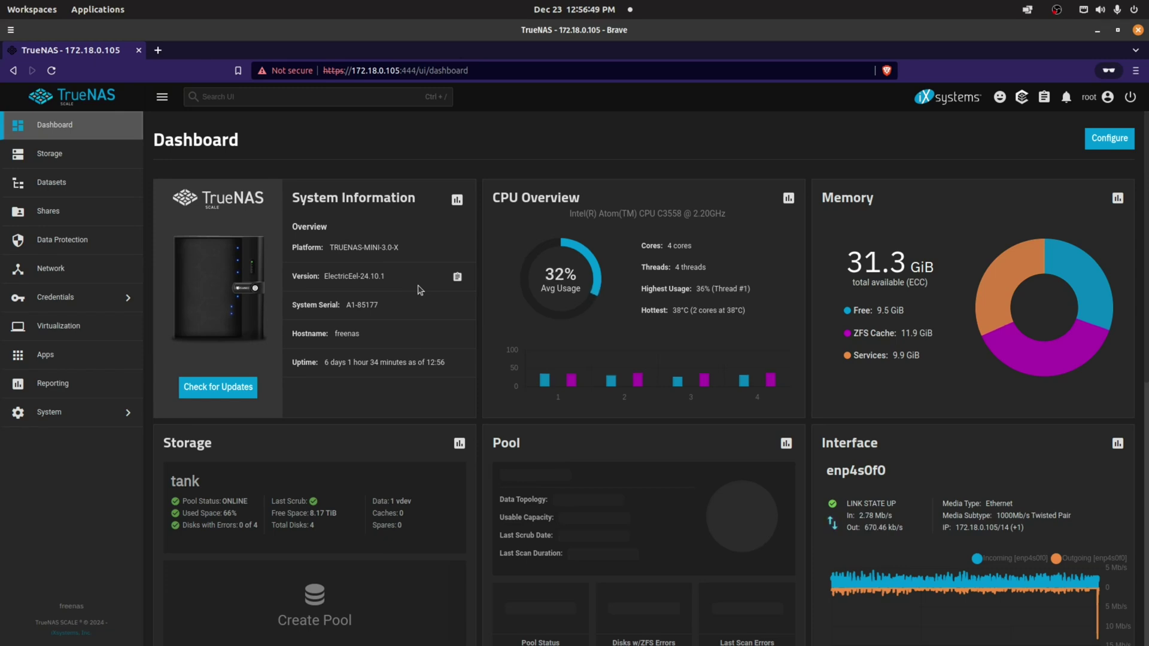
click(76, 189)
click(90, 157)
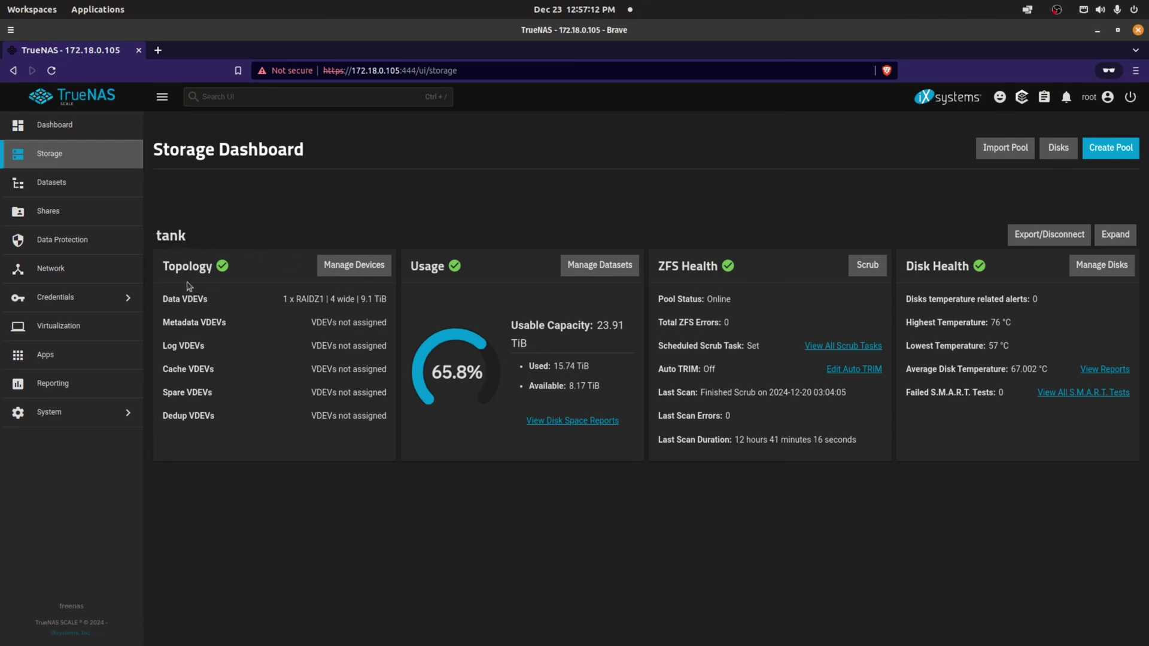
Open Extend for tank's RAIDZ1 vdev and check the New Disk dropdown for disks of at least 9.1 TiB
click(353, 267)
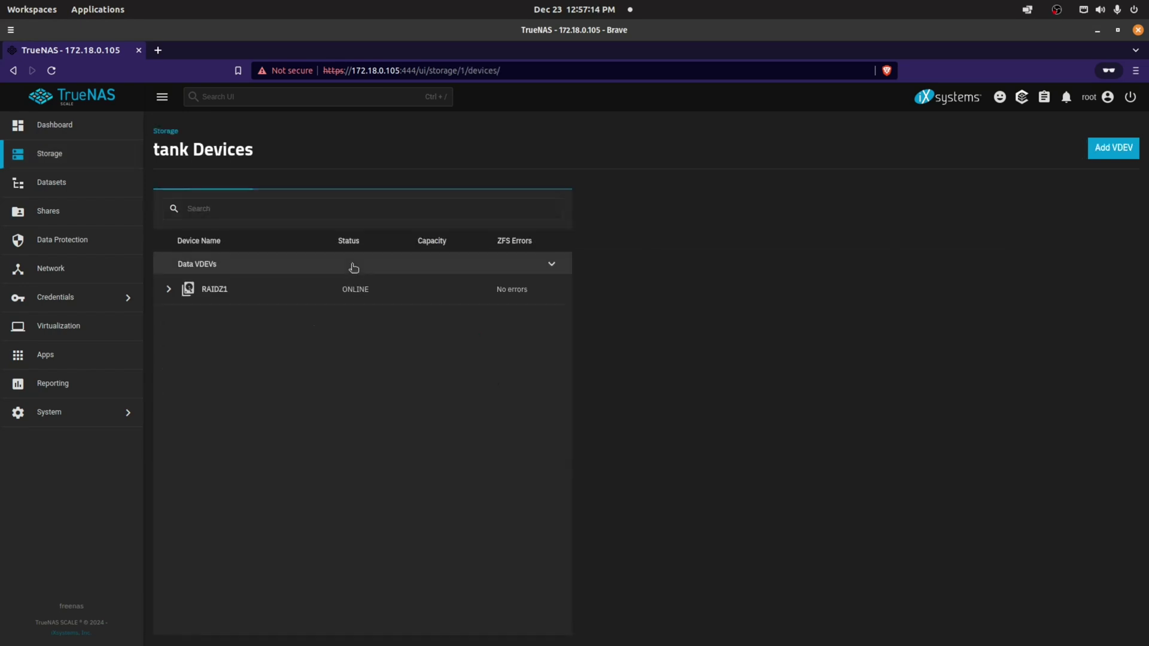
click(214, 290)
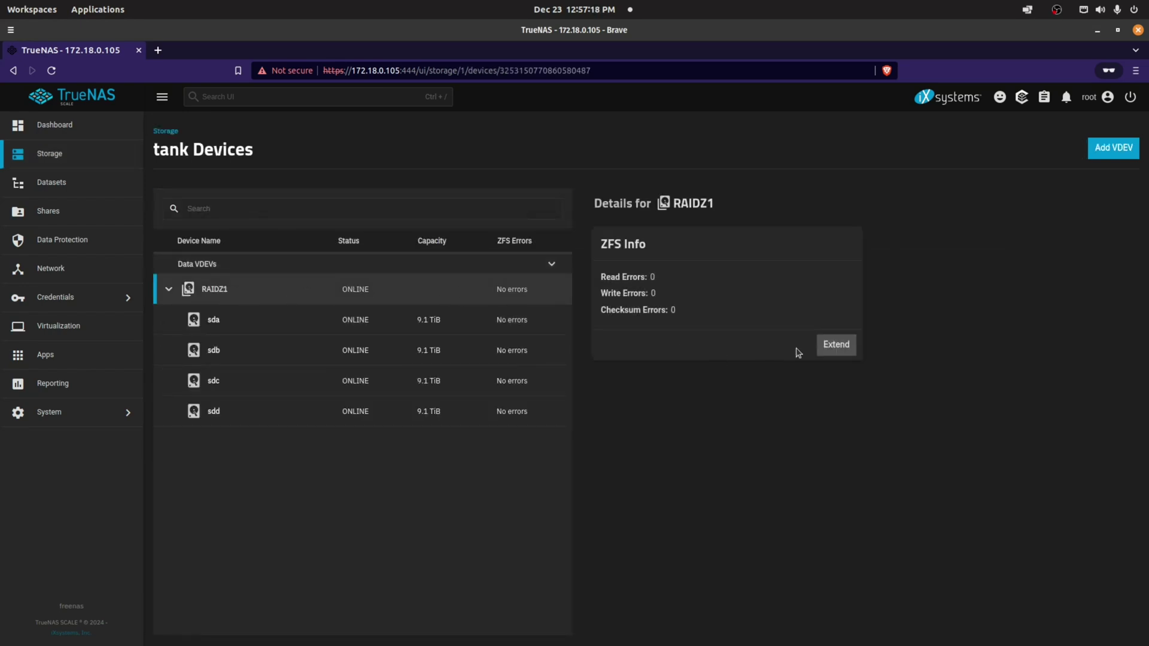
click(837, 352)
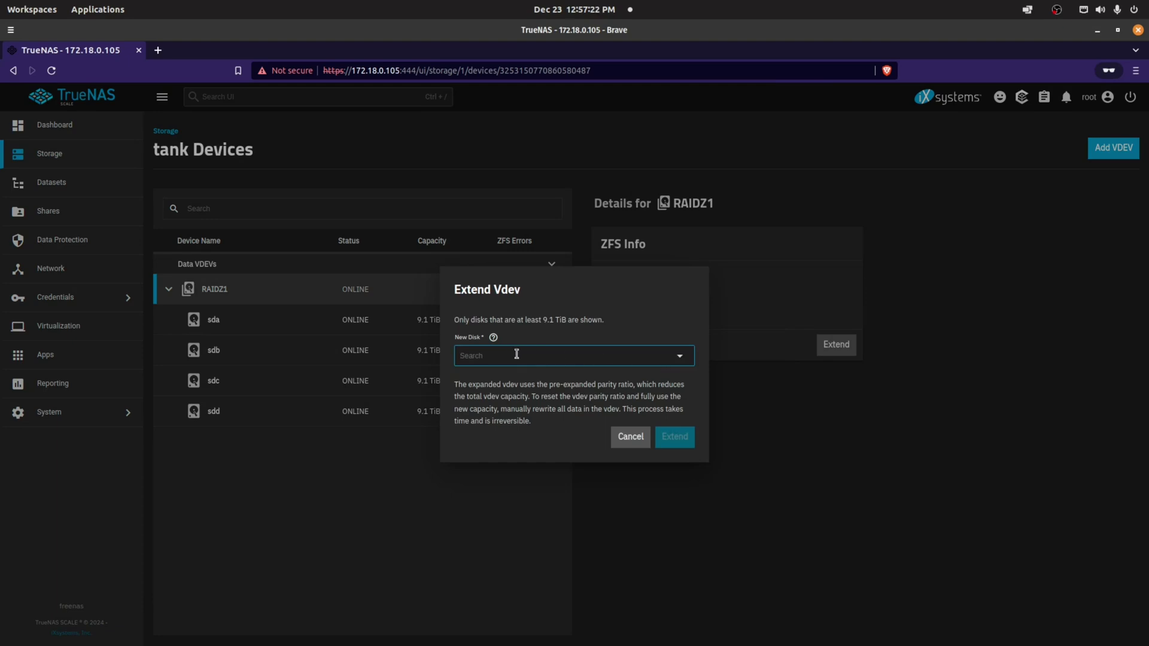
click(682, 359)
Cancel the Extend Vdev dialog and highlight tank's 65.8% used and 8.17 TiB available
click(632, 441)
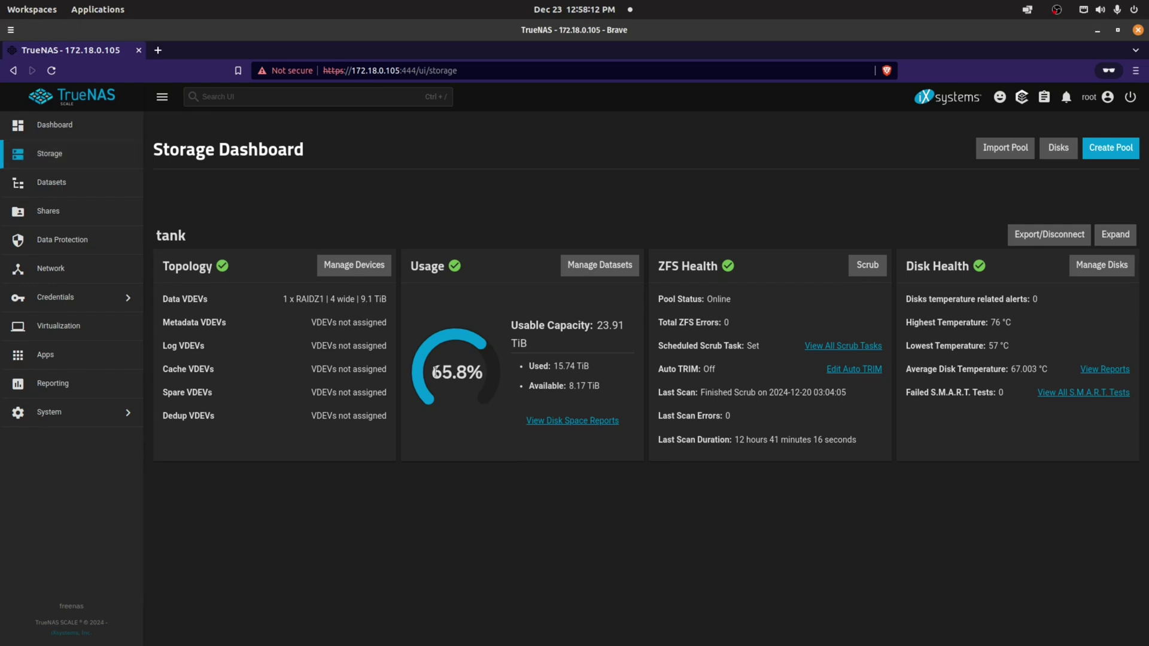
drag(435, 372, 480, 372)
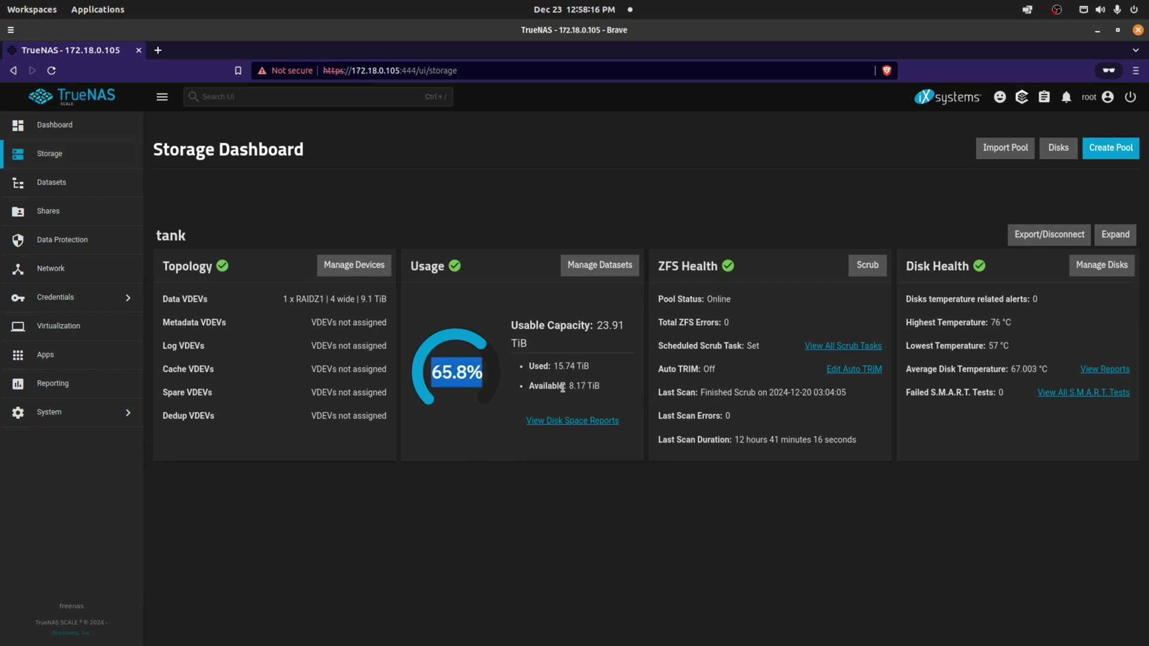
drag(568, 385, 583, 386)
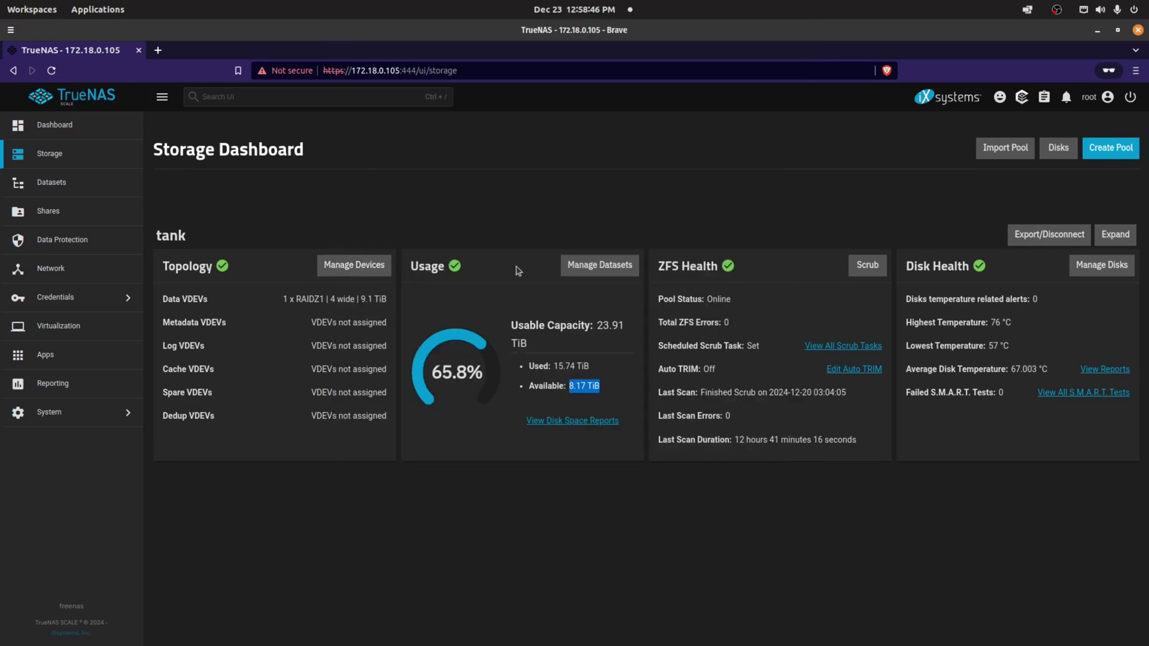
Open the Disks page and highlight sda's WD101EFAX model and 5400 RPM
click(1096, 270)
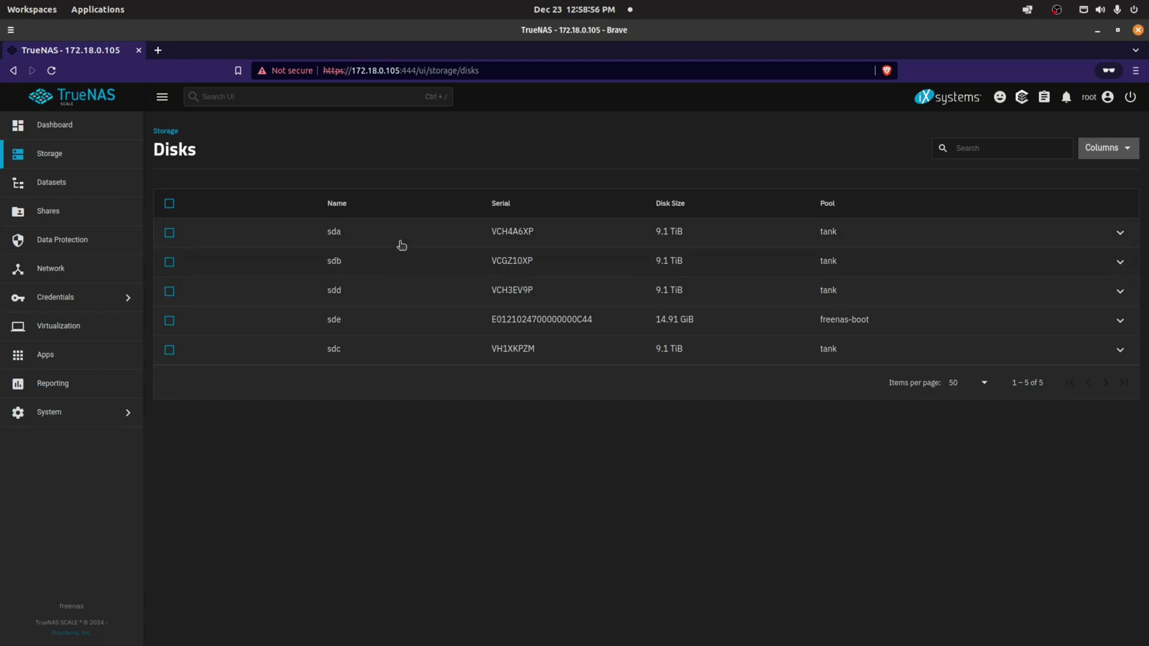
click(1119, 233)
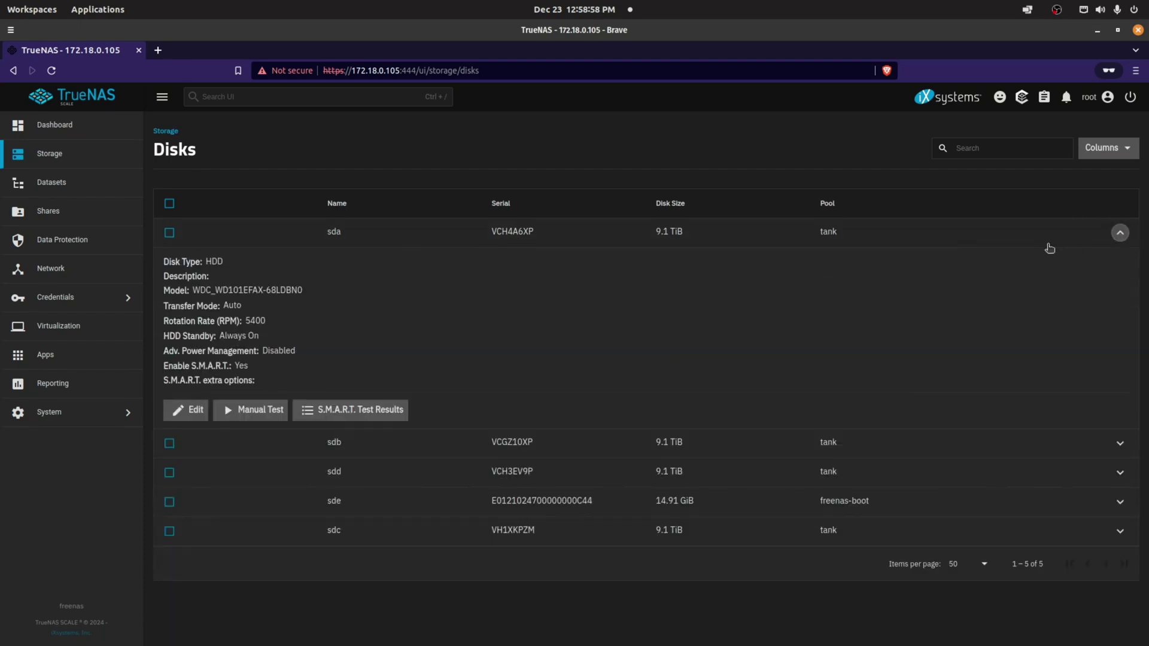
drag(192, 291, 302, 292)
click(277, 294)
drag(245, 321, 268, 323)
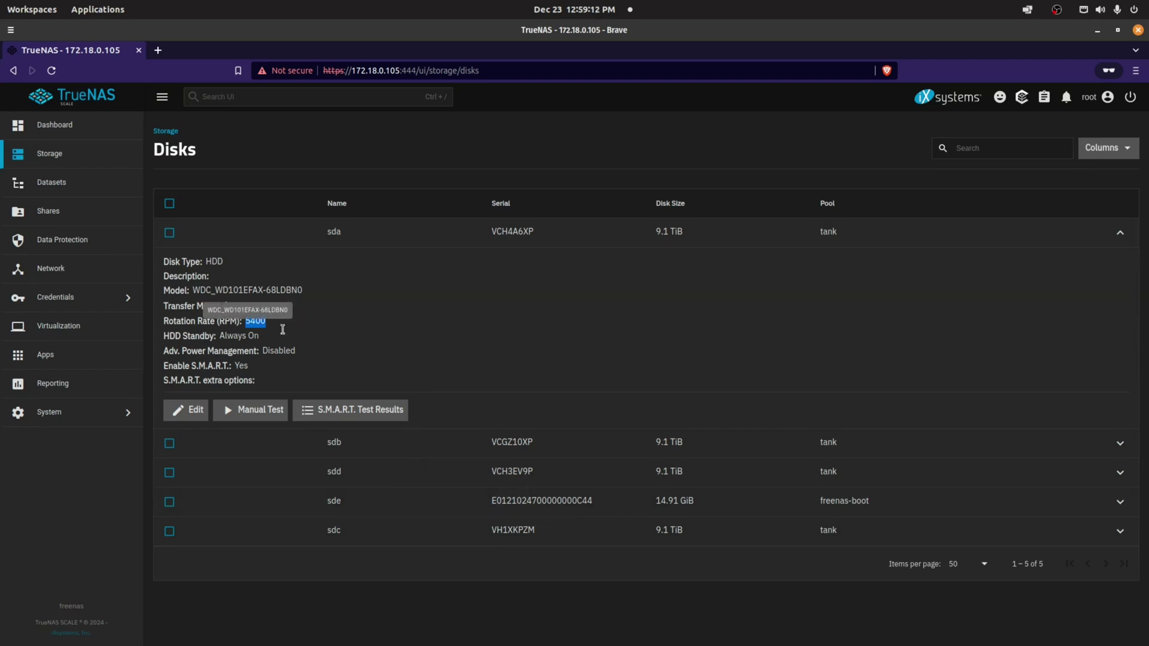
Expand sdc and highlight its WD101EFBX model and 7200 RPM for comparison
click(542, 531)
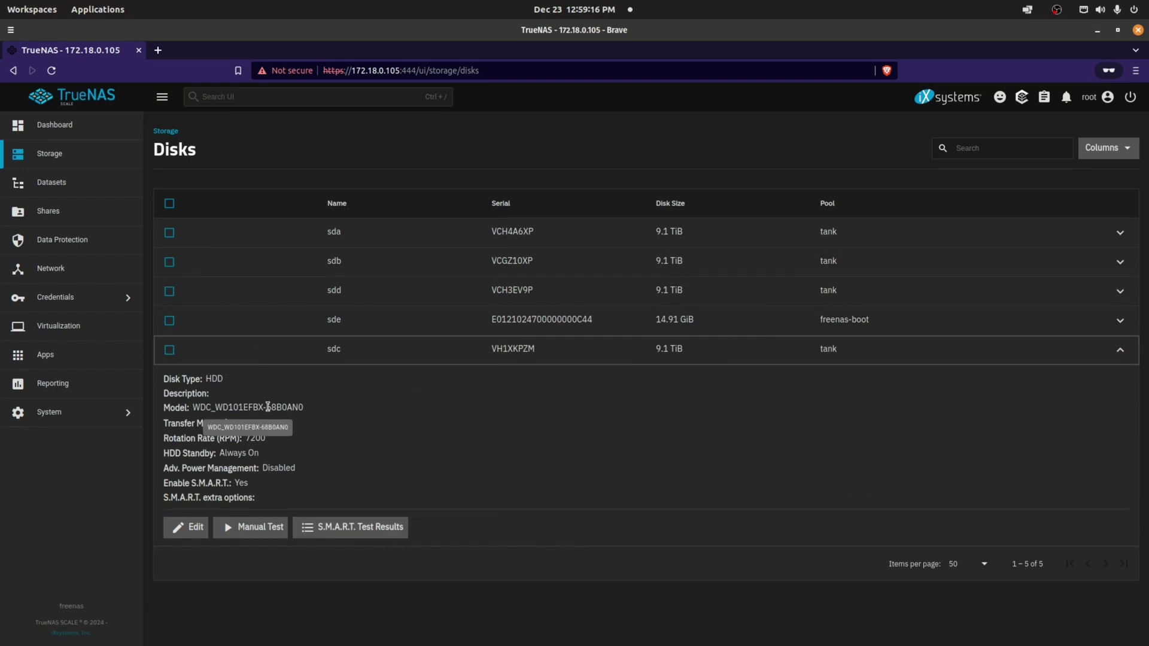
mouse_move(267, 407)
mouse_down()
mouse_move(282, 407)
mouse_move(259, 407)
mouse_up()
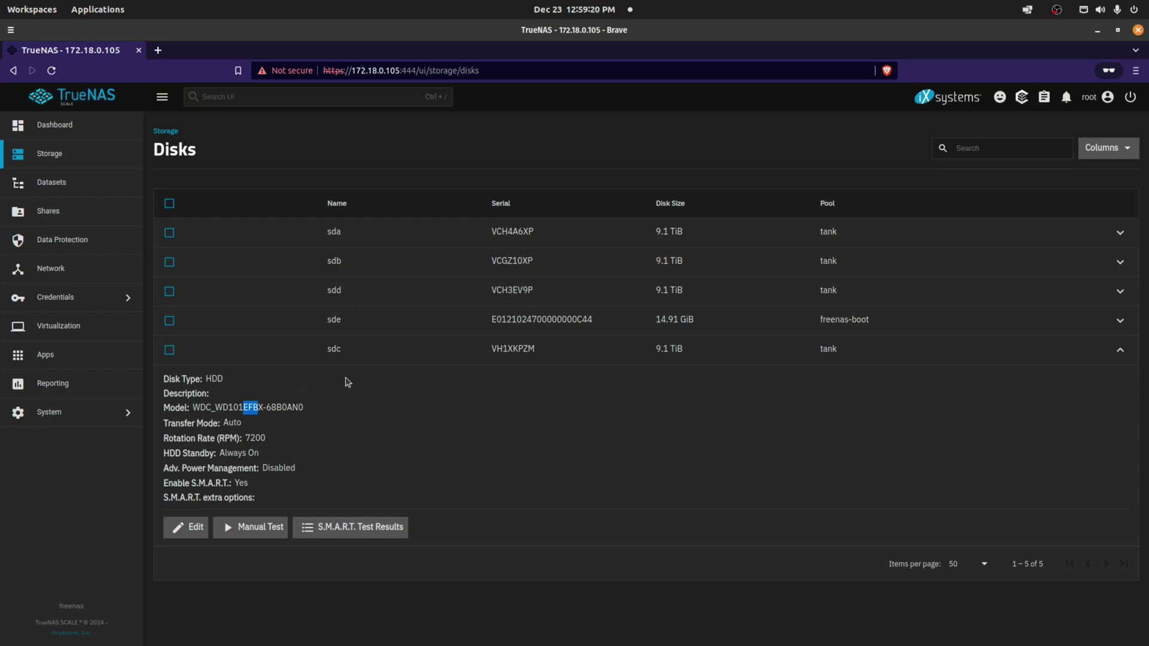
click(268, 407)
drag(271, 407, 304, 407)
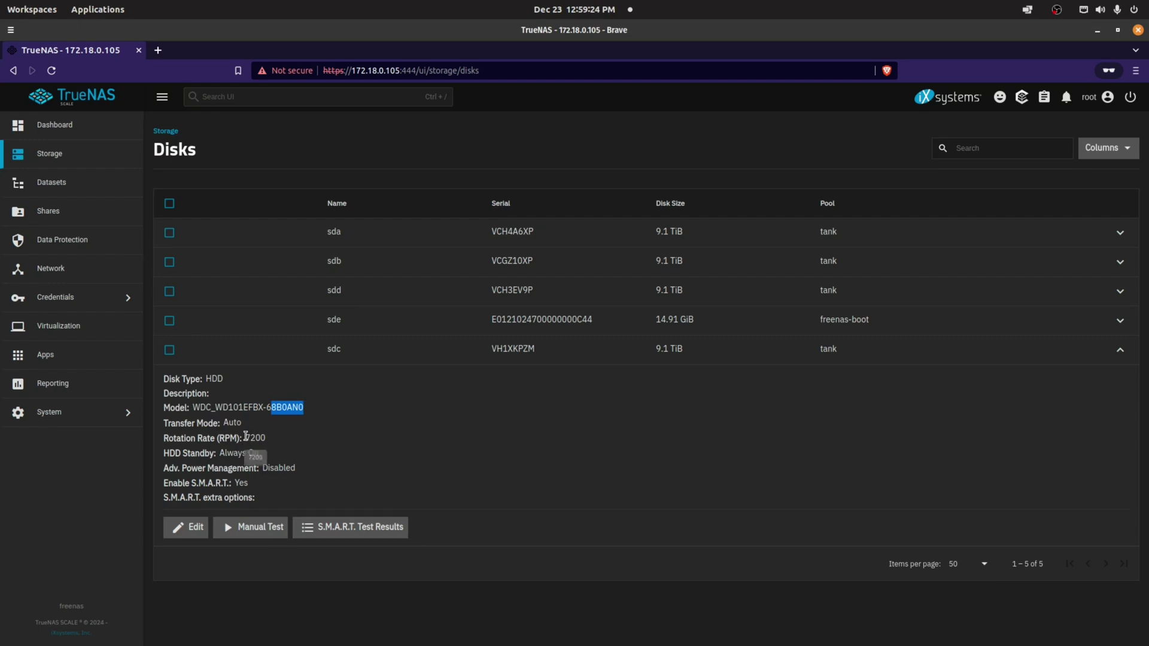
drag(244, 438, 274, 440)
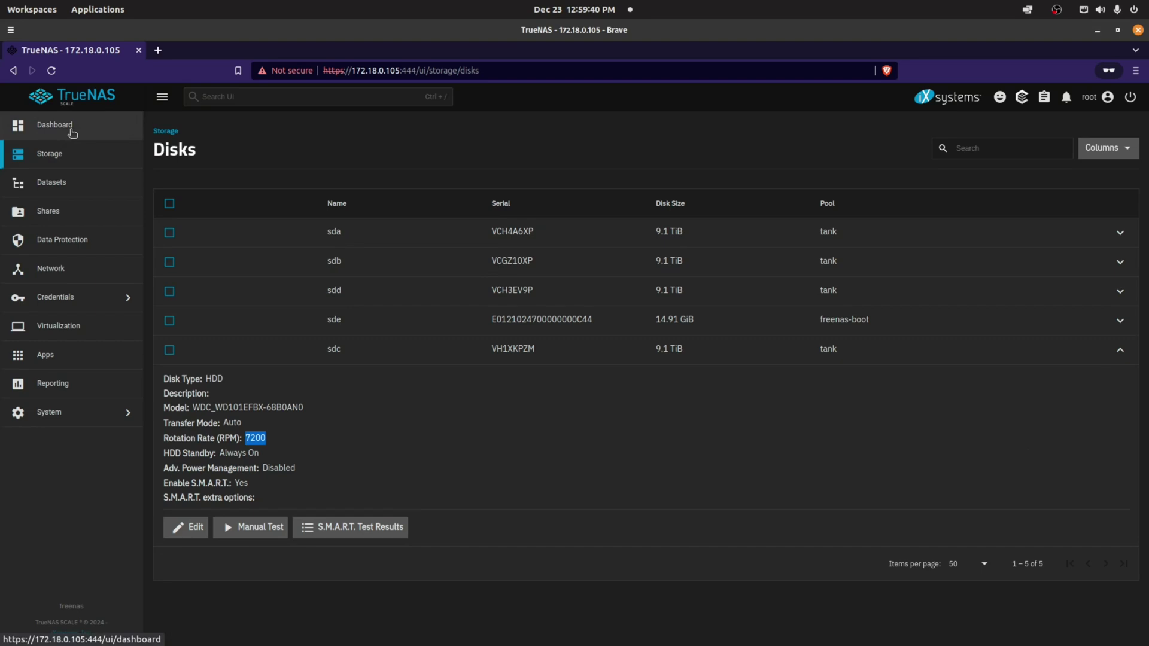
Highlight tank's 8.17 TiB available on the Storage Dashboard, then go to the main Dashboard
click(71, 153)
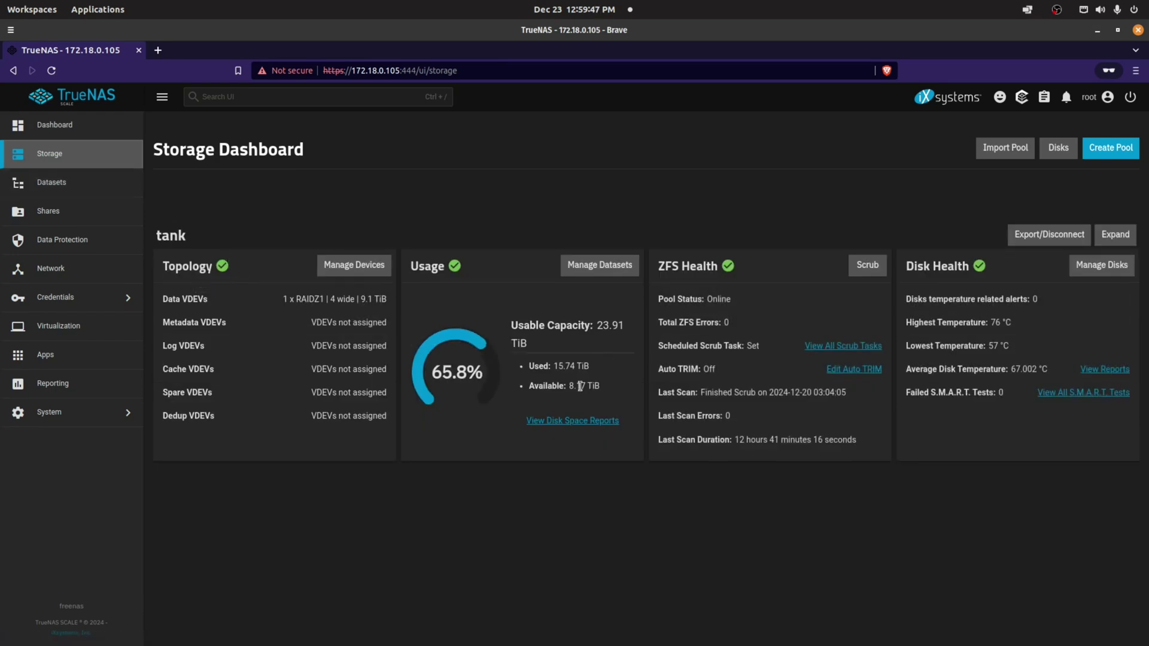
drag(568, 385, 605, 388)
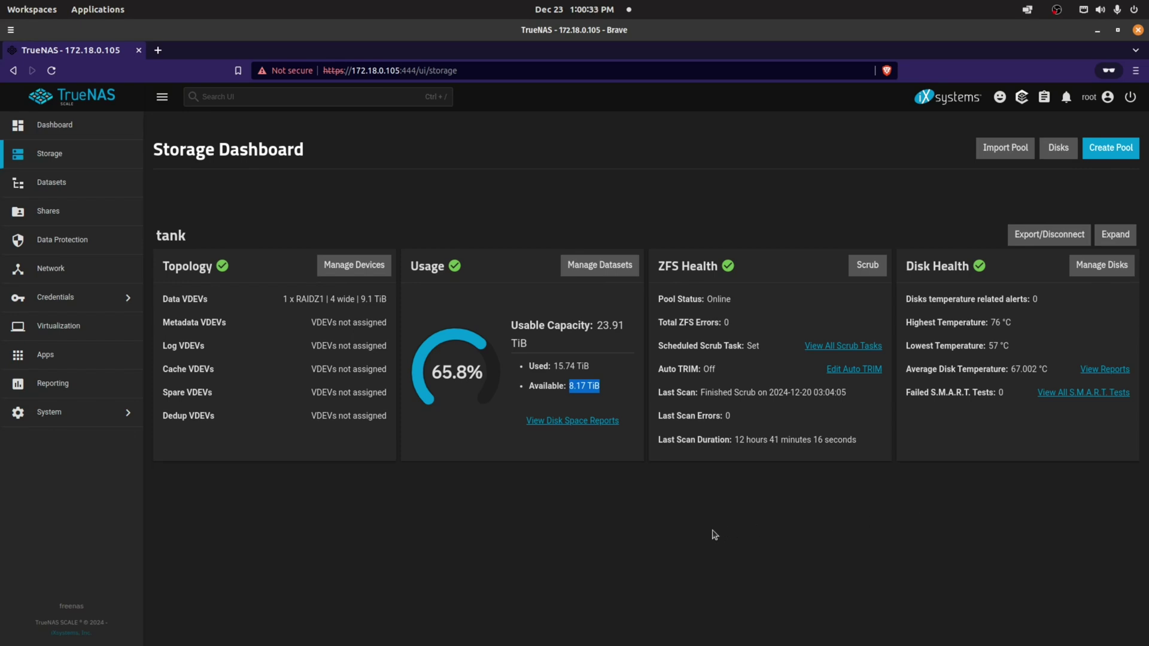
click(67, 130)
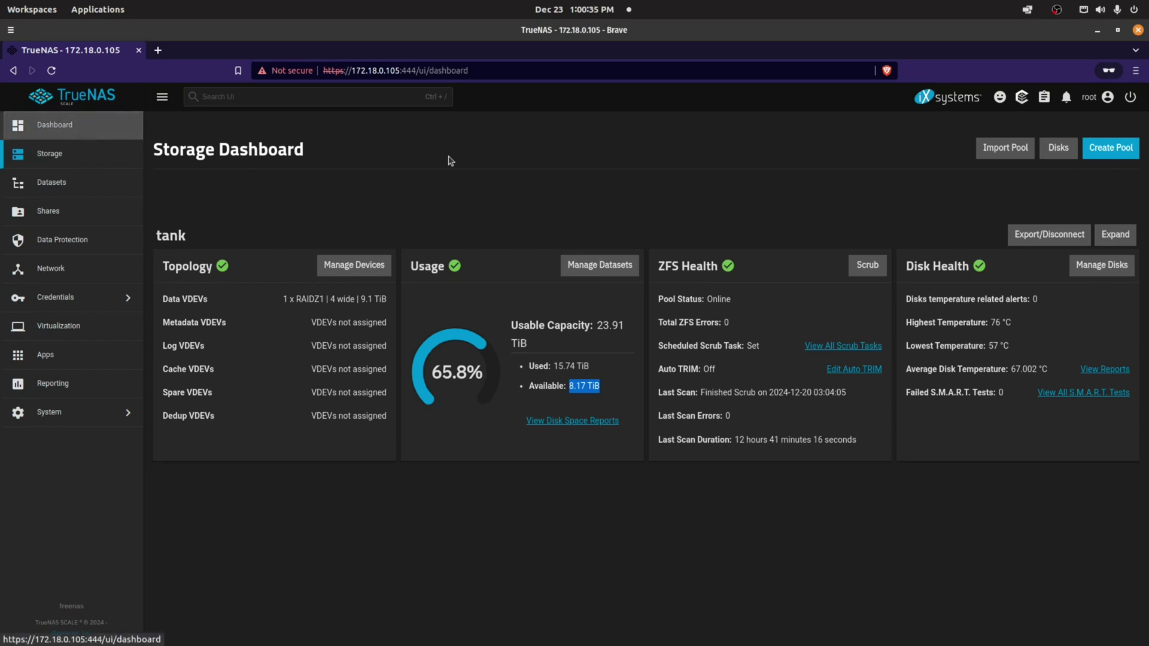